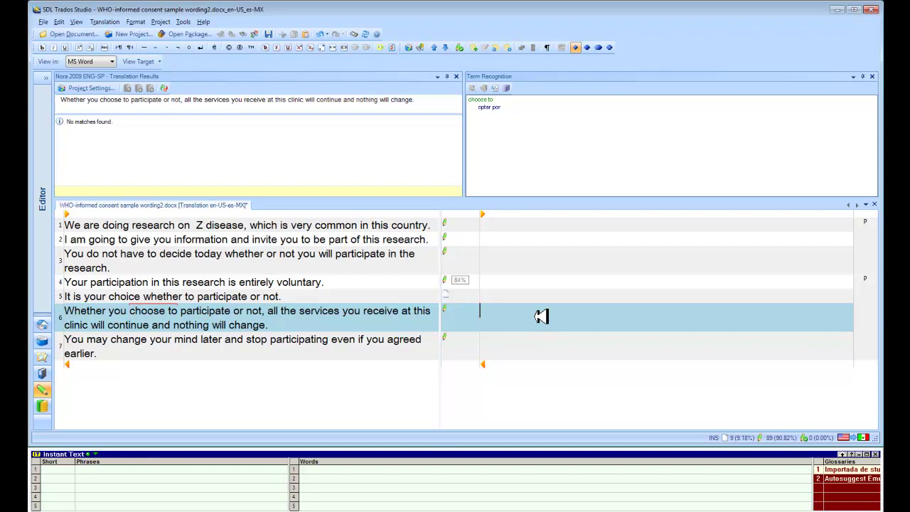
# Start the Spanish translation of segment 6 with "Independientemente de que usted", completing the first word from the Instant Text suggestions
pyautogui.click(165, 304)
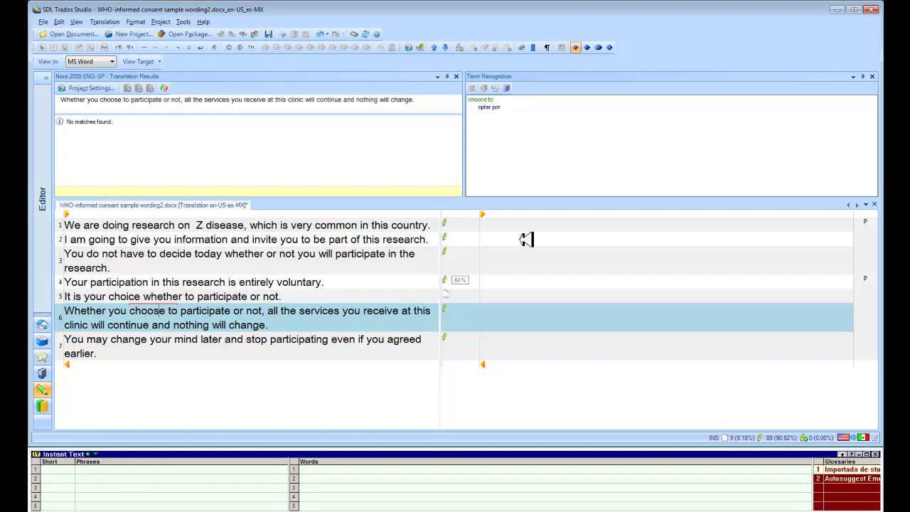
pyautogui.click(524, 320)
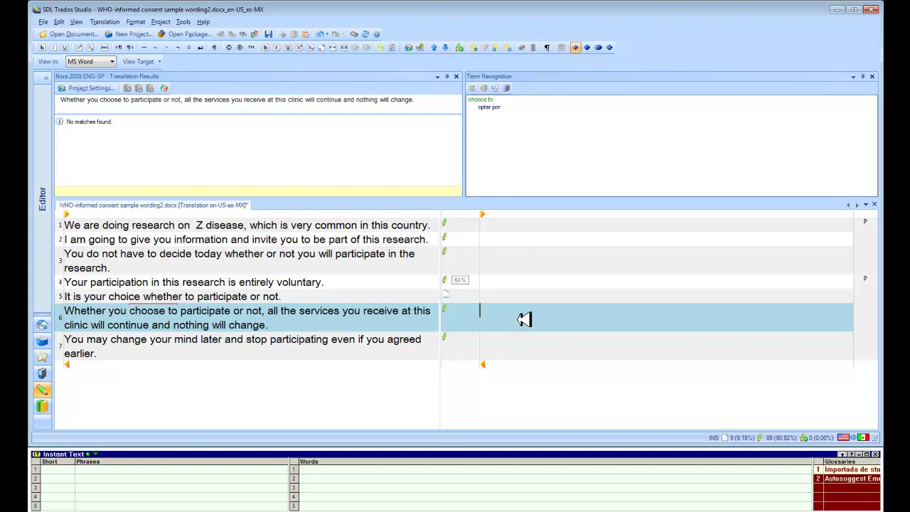
pyautogui.write('Indep')
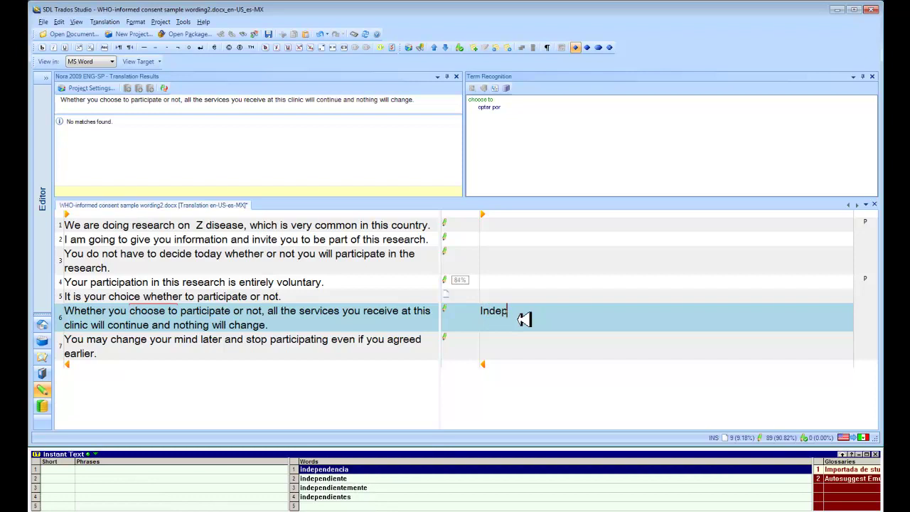
pyautogui.write('m')
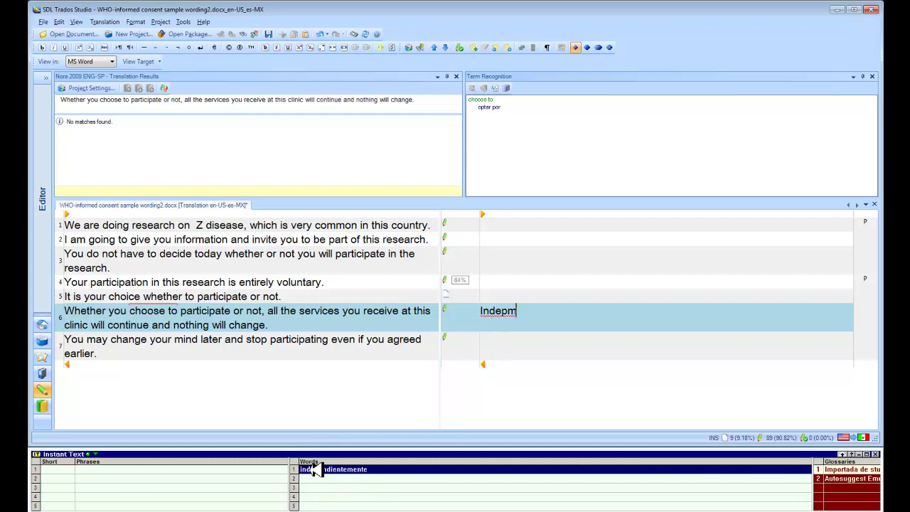
pyautogui.doubleClick(395, 467)
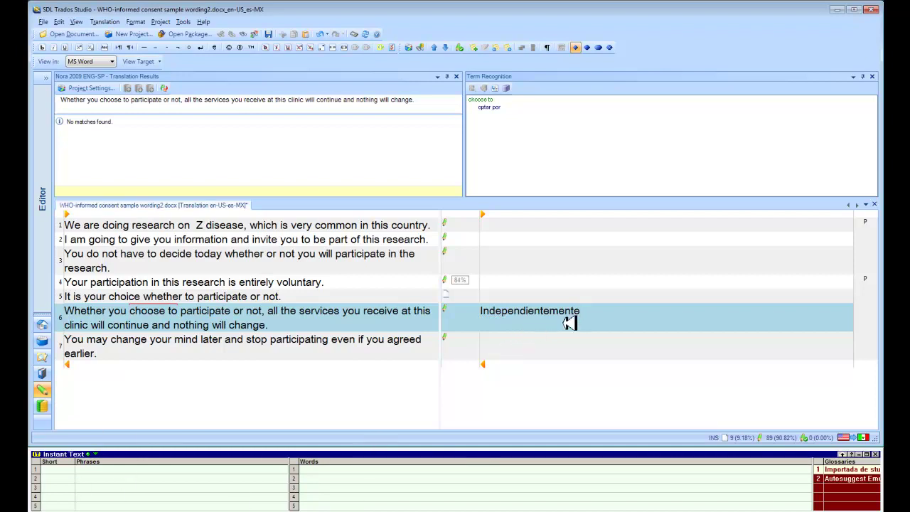
pyautogui.write('de que uste')
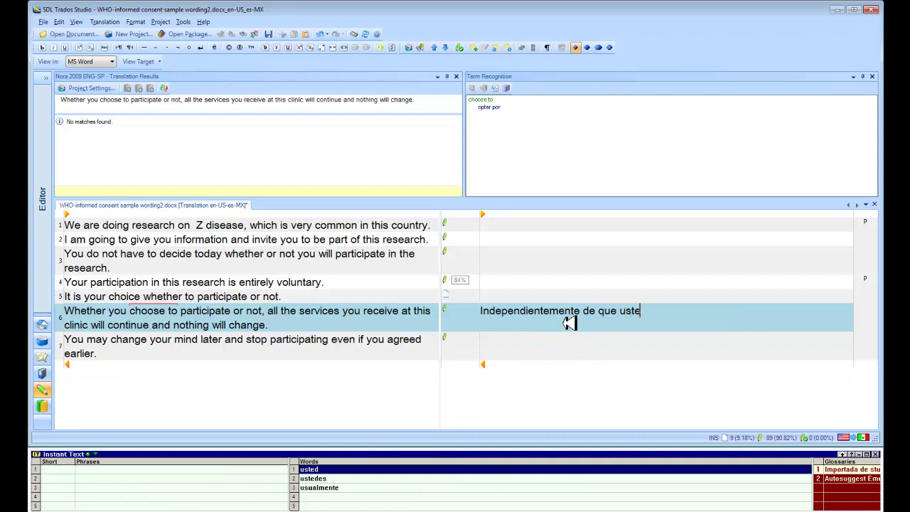
pyautogui.write('d deci')
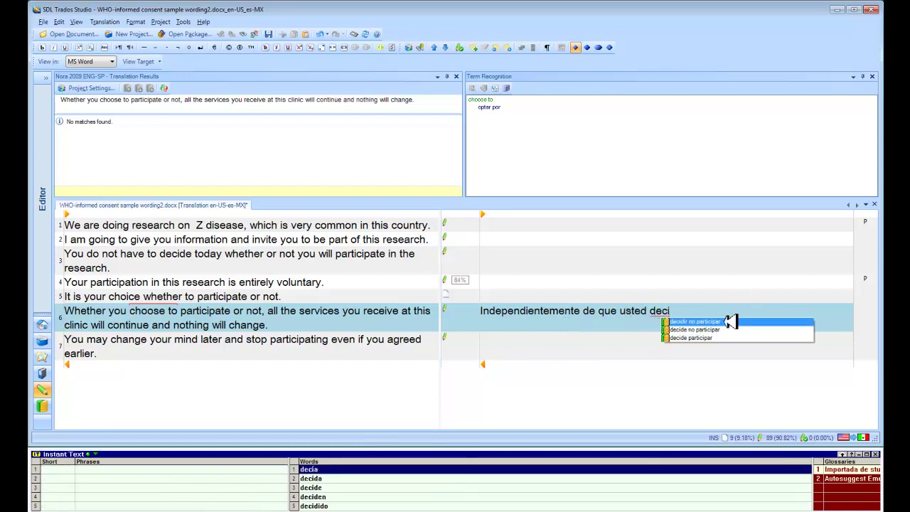
# Try the AutoSuggest phrase "decide no participar" after "usted" in the segment 6 translation
pyautogui.press('BackSpace')
pyautogui.press('BackSpace')
pyautogui.press('BackSpace')
pyautogui.press('Return')
pyautogui.hotkey('ctrl', 'shift', 'Left')
pyautogui.hotkey('ctrl', 'shift', 'Left')
pyautogui.hotkey('ctrl', 'shift', 'Left')
pyautogui.write('decid')
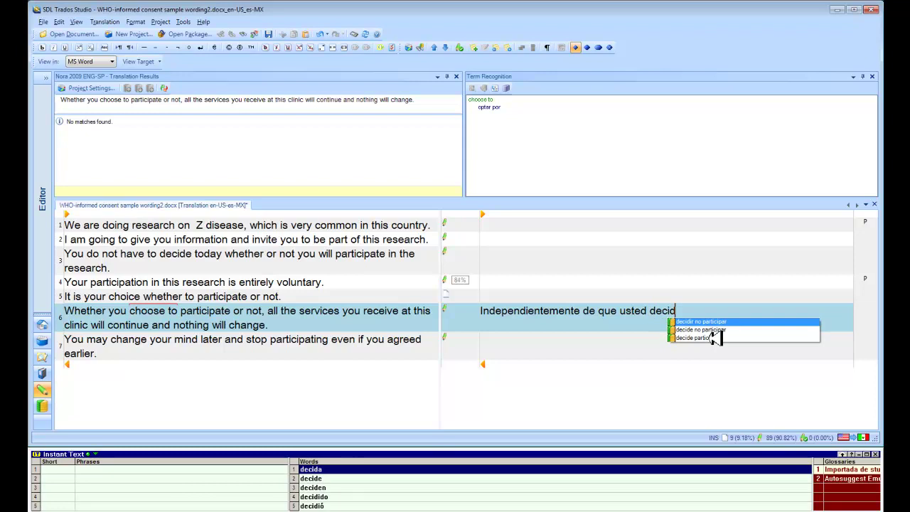
pyautogui.press('Down')
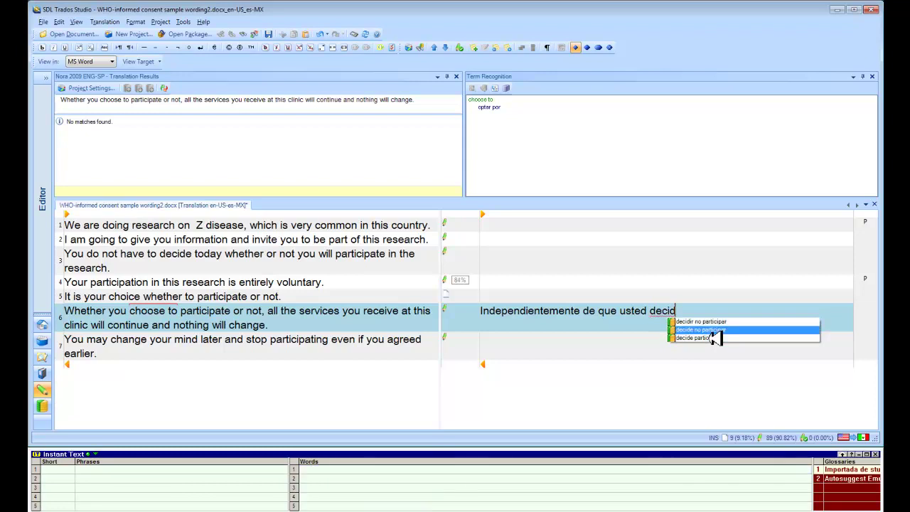
pyautogui.press('Return')
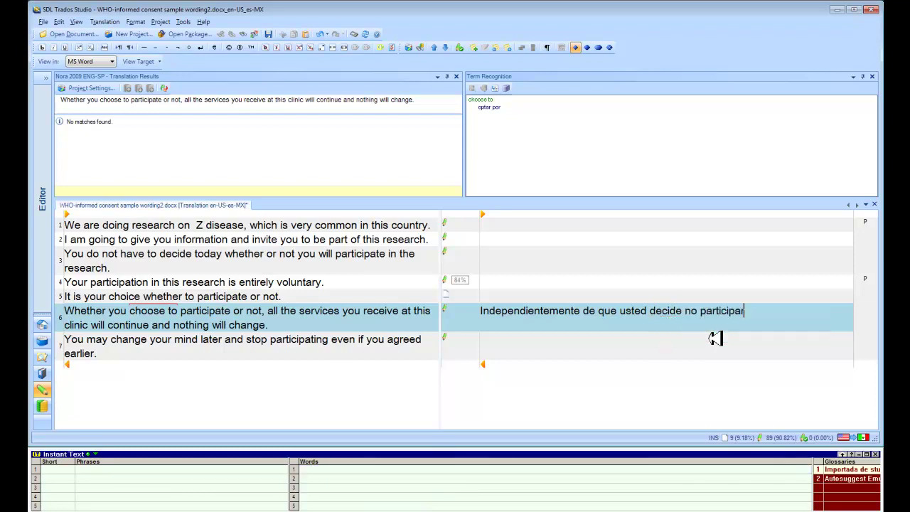
# Replace "decide no participar" in the segment 6 translation with "decida participar o no,"
pyautogui.hotkey('ctrl', 'shift', 'Left')
pyautogui.hotkey('ctrl', 'shift', 'Left')
pyautogui.hotkey('ctrl', 'shift', 'Left')
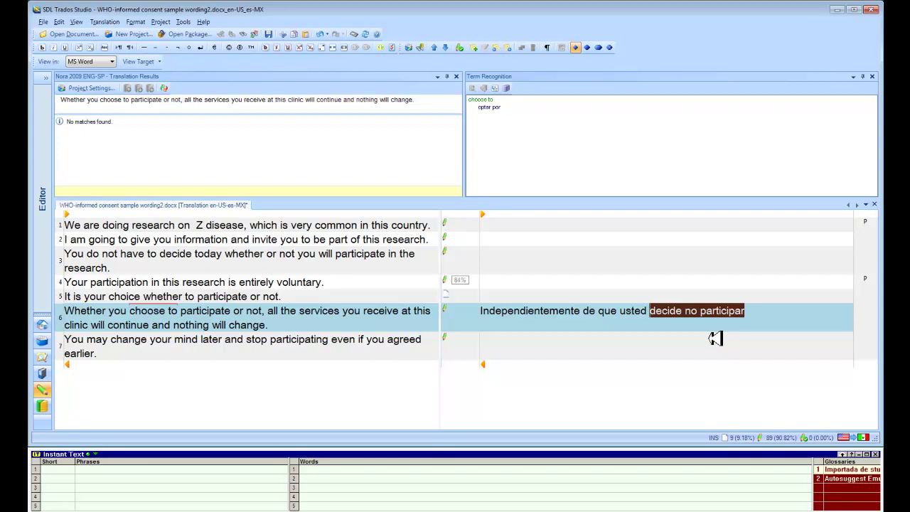
pyautogui.write('de')
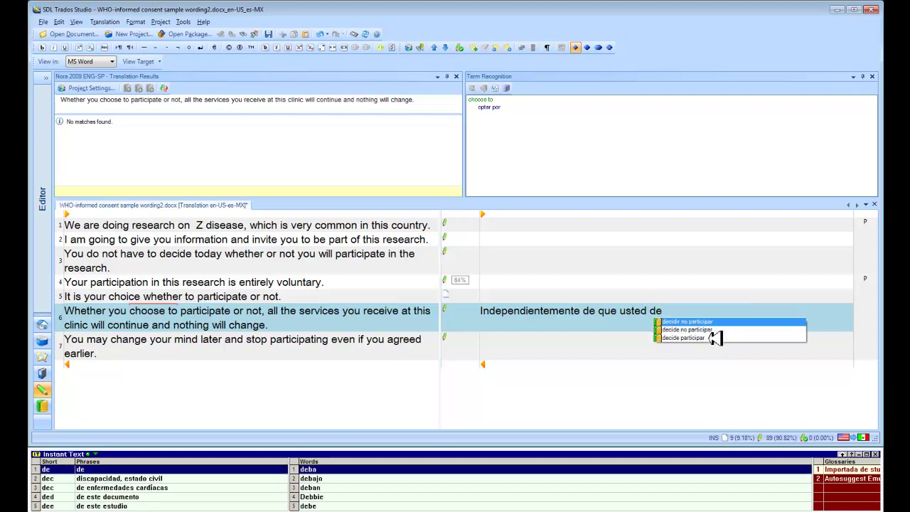
pyautogui.write('ci')
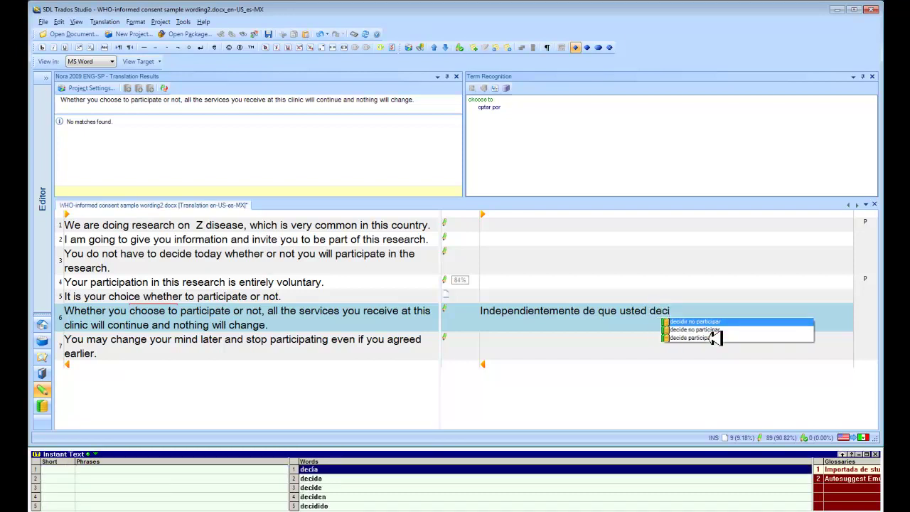
pyautogui.write('da o')
pyautogui.press('BackSpace')
pyautogui.write('par')
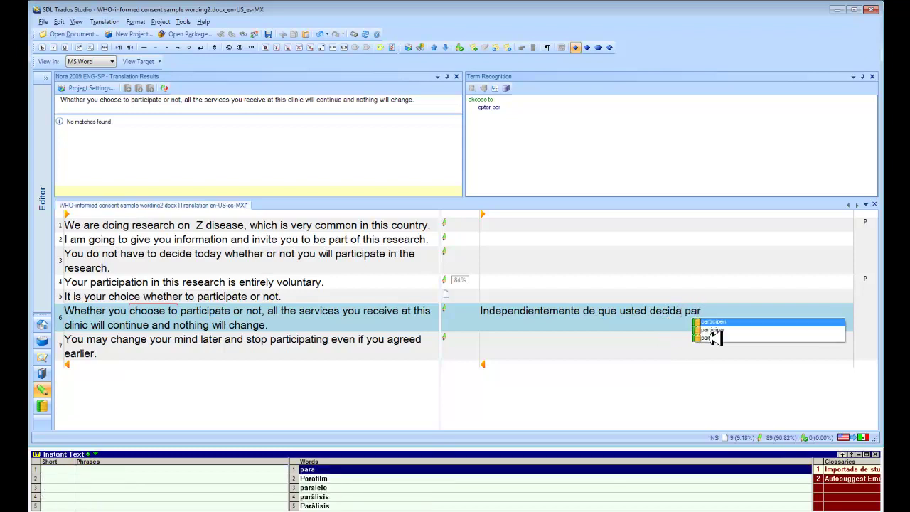
pyautogui.write('par')
pyautogui.press('BackSpace')
pyautogui.press('BackSpace')
pyautogui.press('BackSpace')
pyautogui.write('ticipar o no,')
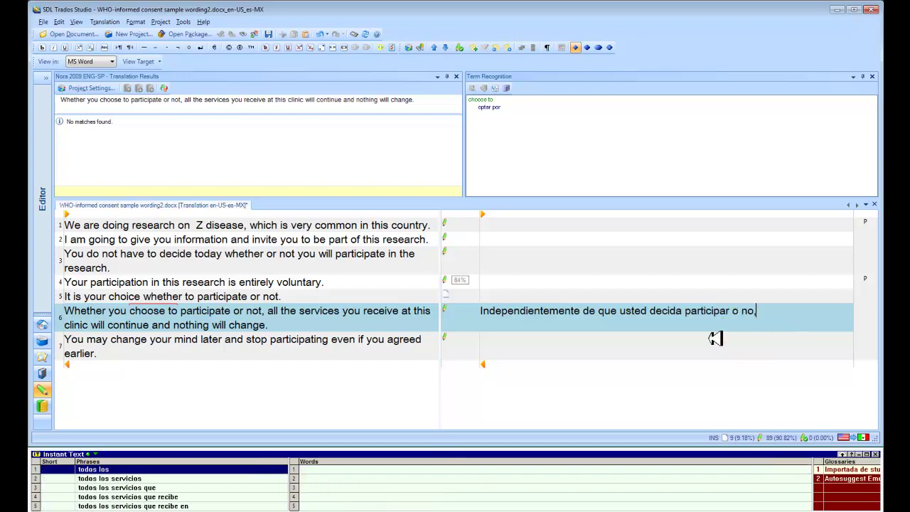
# Complete the segment 6 translation with "todos los servicios que recibe en esta clínica continuarán y nada cambiará."
pyautogui.write(' todos los')
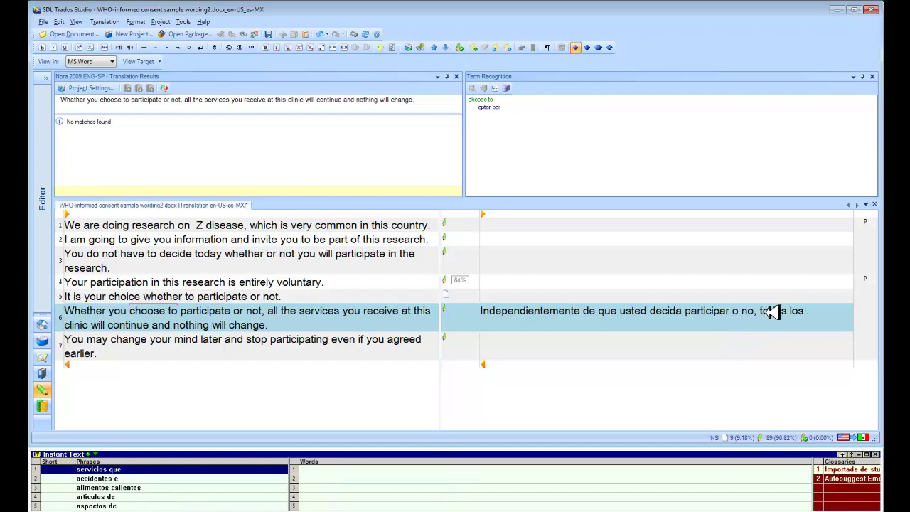
pyautogui.hotkey('ctrl', 'BackSpace')
pyautogui.write('los')
pyautogui.press('Return')
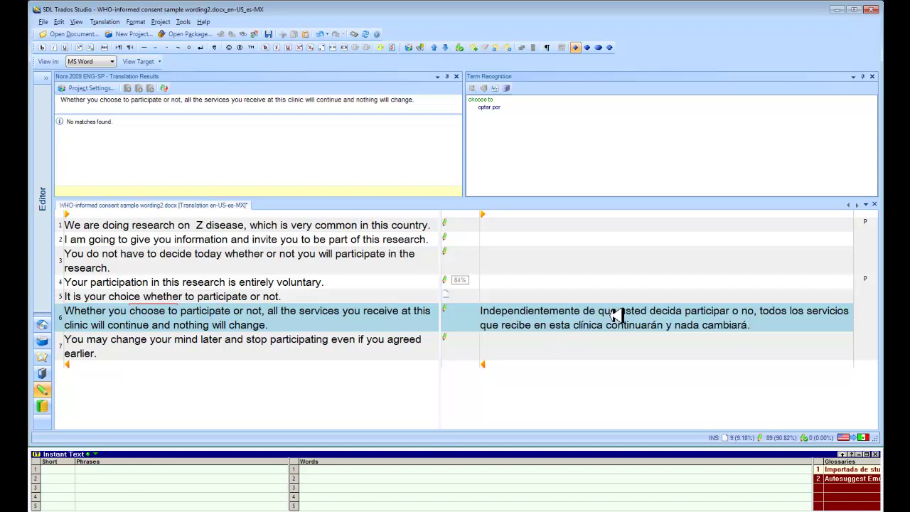
# Begin the segment 7 translation with "Puede cambiar de opinión más adelante", using the suggested phrase "cambiar de opinión"
pyautogui.click(537, 340)
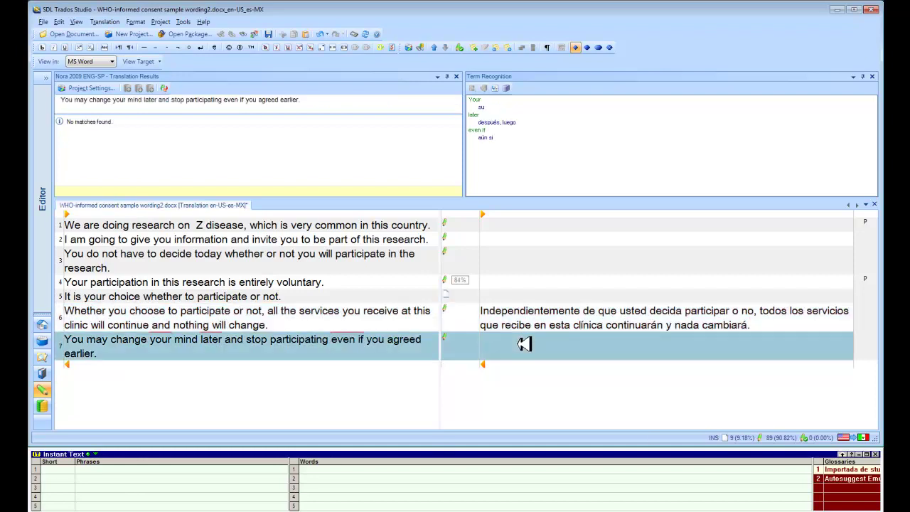
pyautogui.write('Puede cambiar')
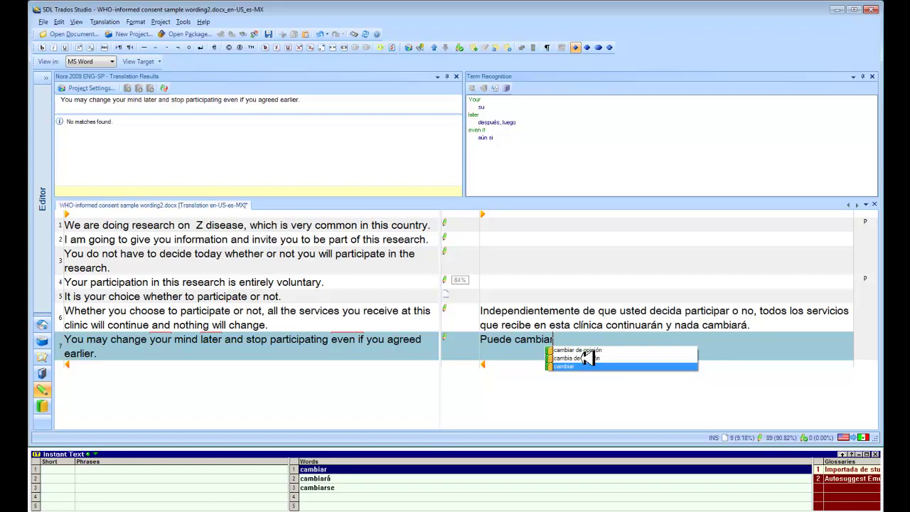
pyautogui.press('Up')
pyautogui.press('Up')
pyautogui.press('Return')
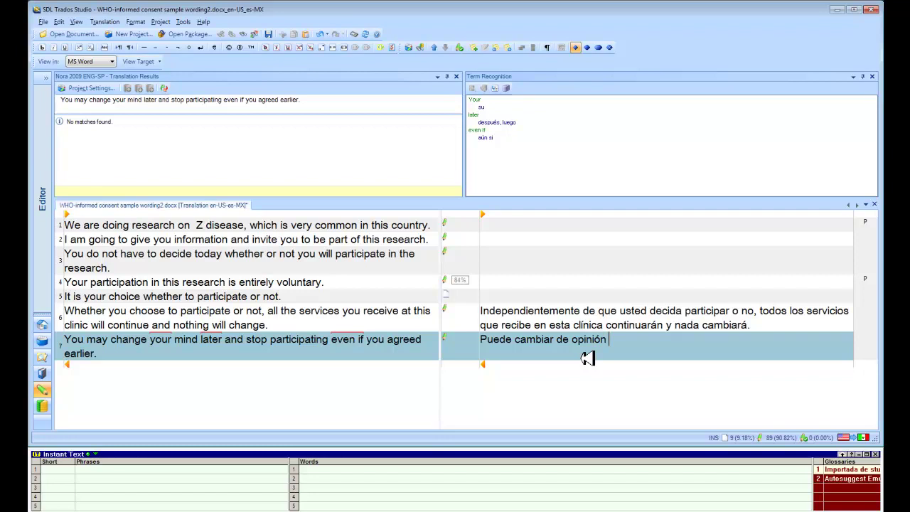
pyautogui.write('más adelant')
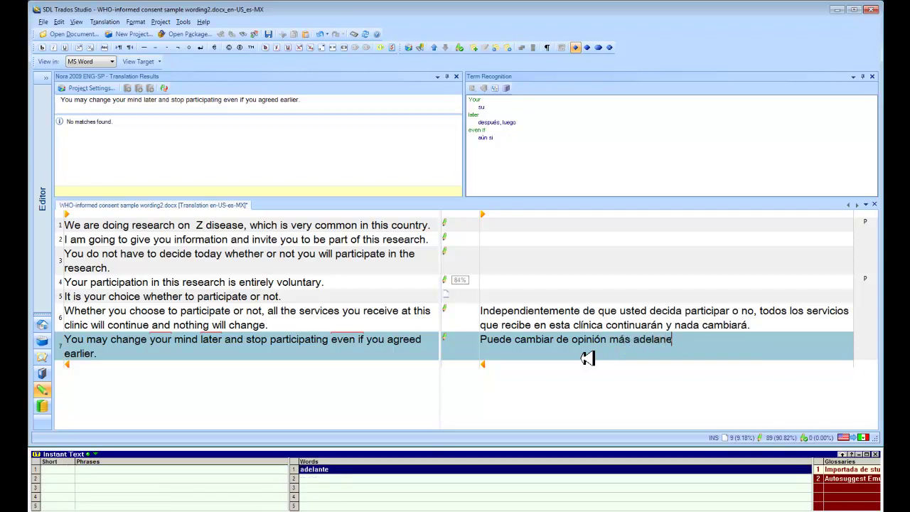
pyautogui.write('e')
pyautogui.press('BackSpace')
pyautogui.press('BackSpace')
pyautogui.write('te')
# Replace "cambiar de opinión más adelante" in the segment 7 translation with "cambiar de opinión después"
pyautogui.hotkey('ctrl', 'shift', 'Left')
pyautogui.hotkey('ctrl', 'shift', 'Left')
pyautogui.hotkey('ctrl', 'shift', 'Left')
pyautogui.hotkey('ctrl', 'shift', 'Left')
pyautogui.hotkey('ctrl', 'shift', 'Left')
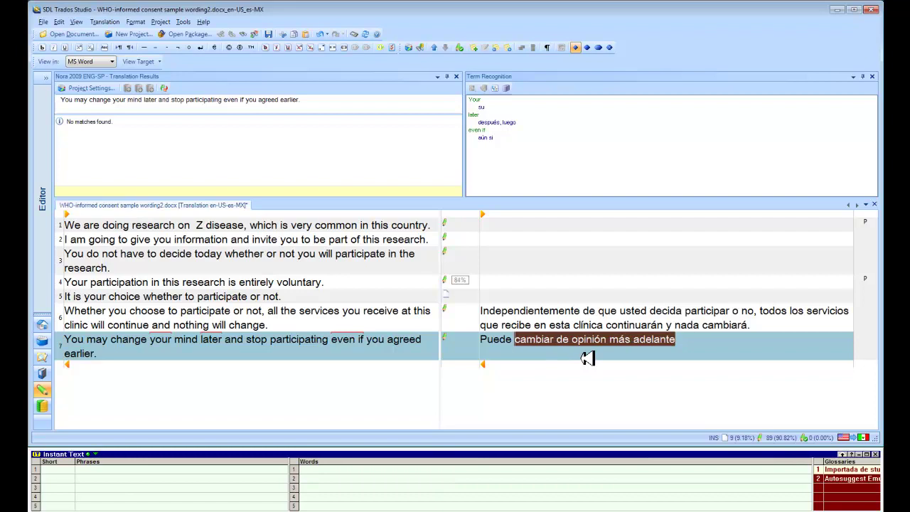
pyautogui.press('Delete')
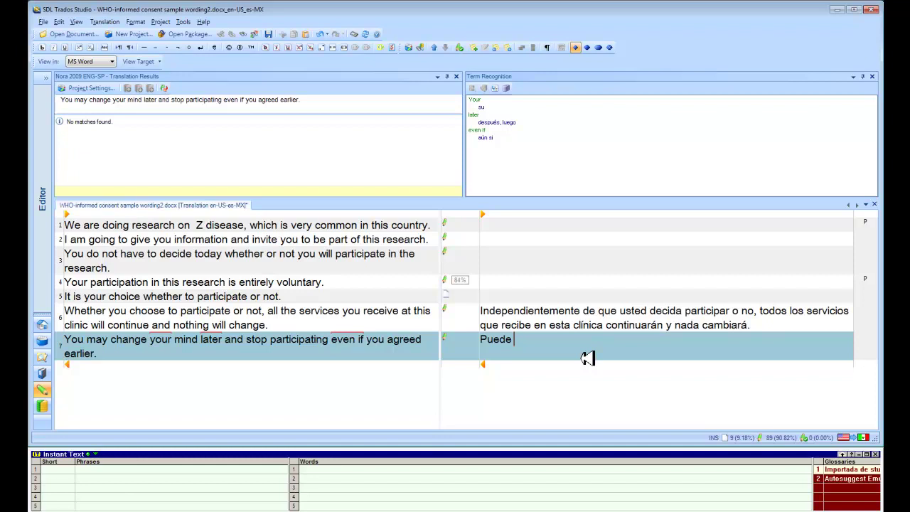
pyautogui.write('cambiar')
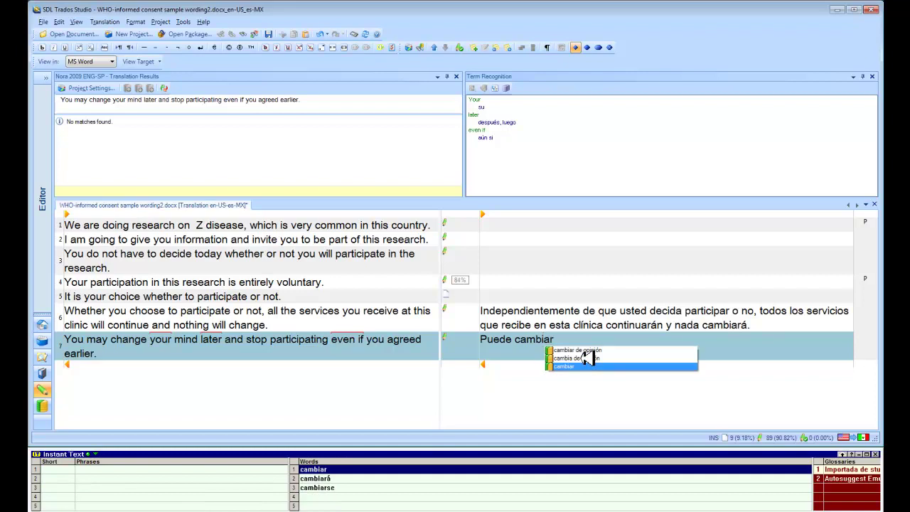
pyautogui.write(' de')
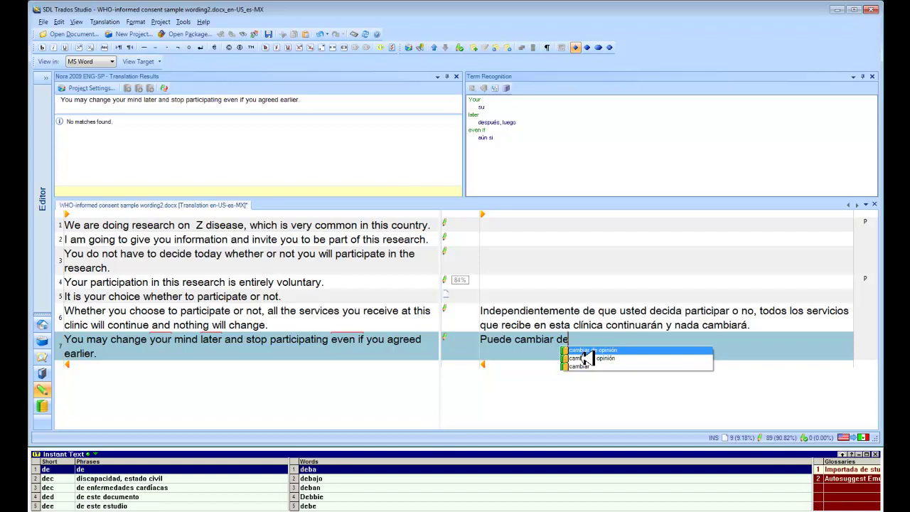
pyautogui.write(' c')
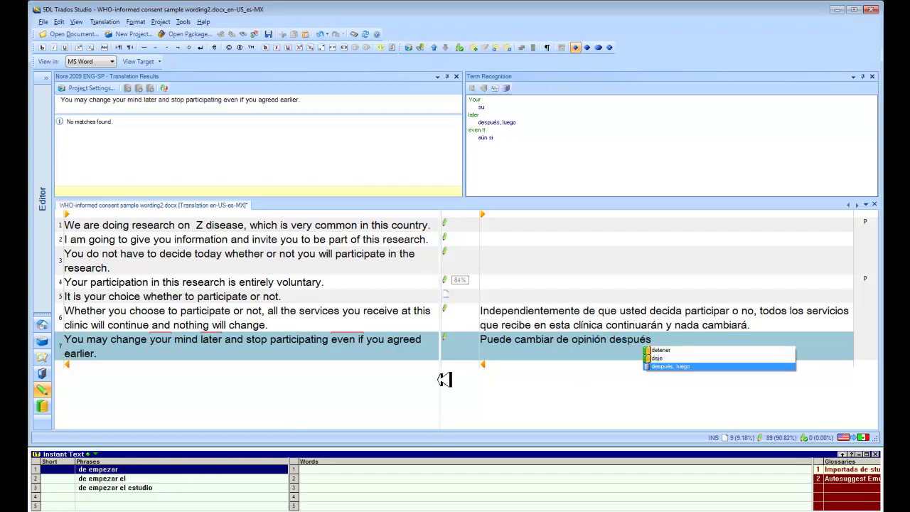
# Replace "cambiar de opinión después" in segment 7 with "cambiar de opinión más adelante", taking "opinión más adelante" from the Instant Text phrases
pyautogui.press('Escape')
pyautogui.hotkey('ctrl', 'shift', 'Left')
pyautogui.hotkey('ctrl', 'shift', 'Left')
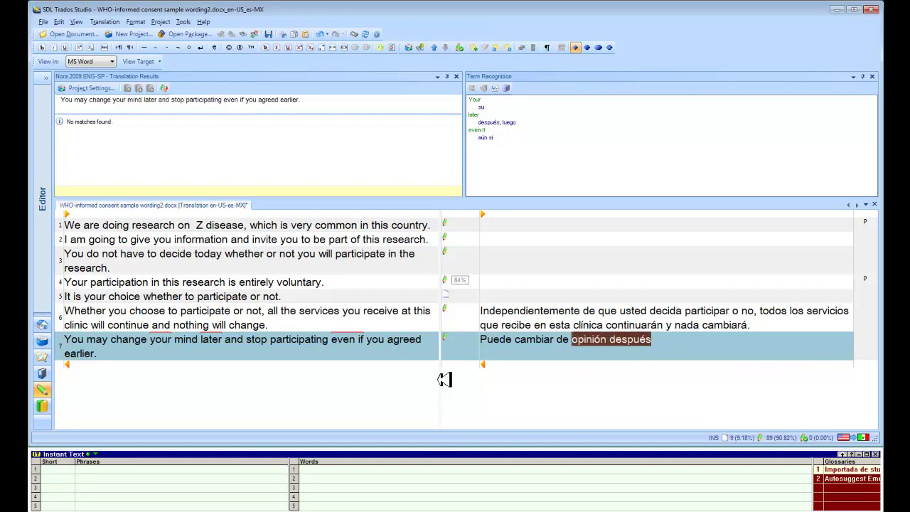
pyautogui.write('po')
pyautogui.press('BackSpace')
pyautogui.press('BackSpace')
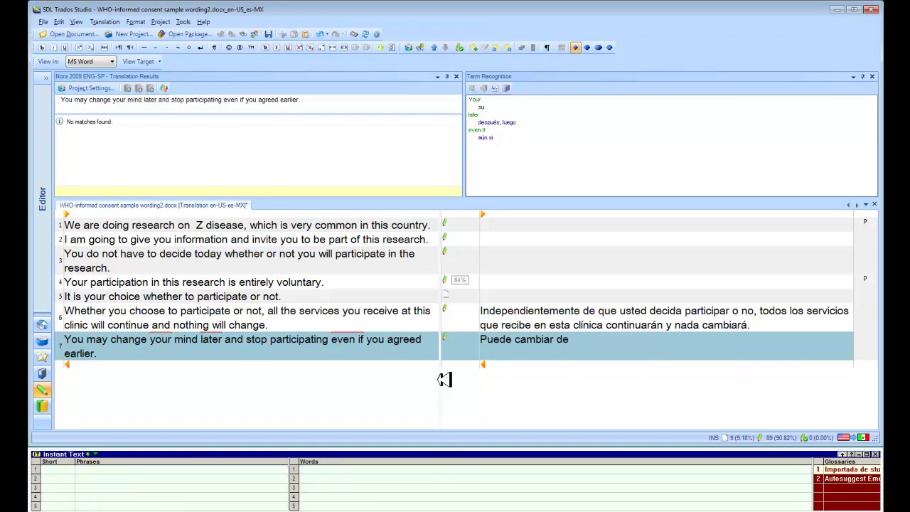
pyautogui.write('o')
pyautogui.hotkey('ctrl', 'shift', 'Left')
pyautogui.hotkey('ctrl', 'shift', 'Left')
pyautogui.hotkey('ctrl', 'shift', 'Left')
pyautogui.write('cambiar de')
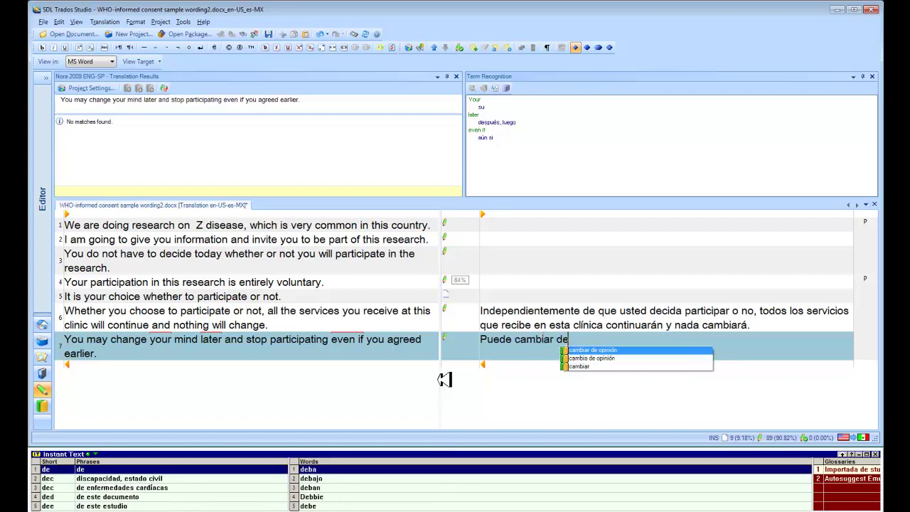
pyautogui.write(' c')
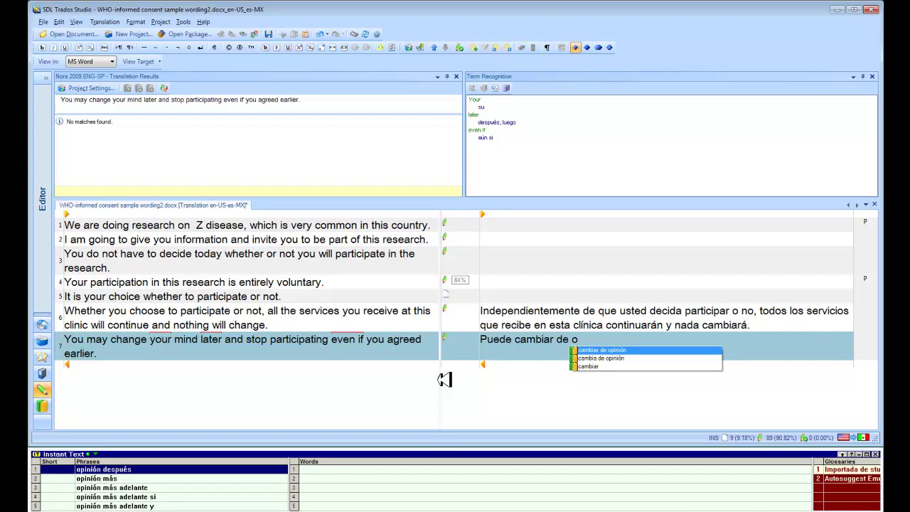
pyautogui.write('3')
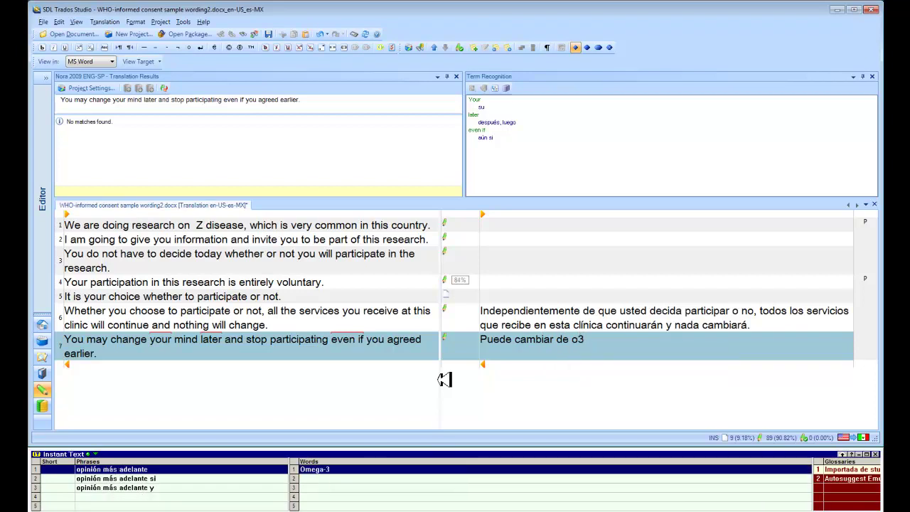
pyautogui.press('Return')
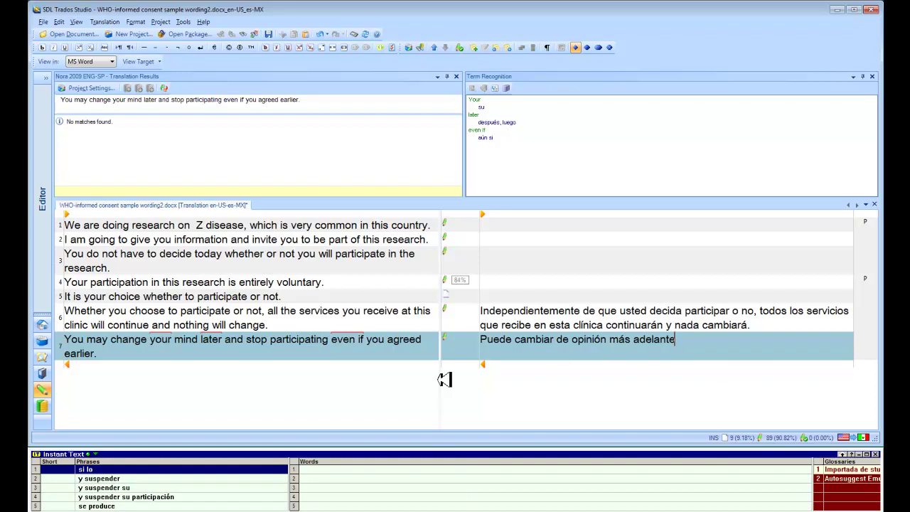
# Extend the segment 7 translation with the Instant Text phrases "y suspender" and "su participación"
pyautogui.write('2')
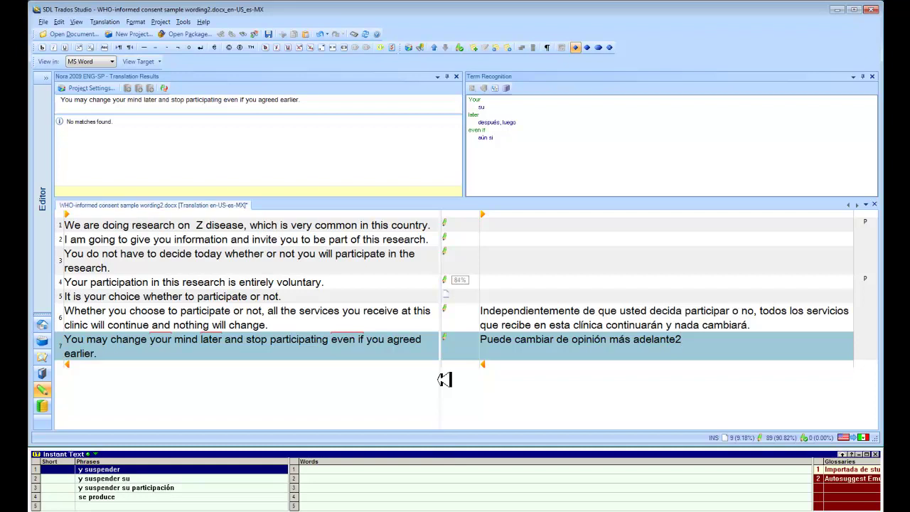
pyautogui.press('Return')
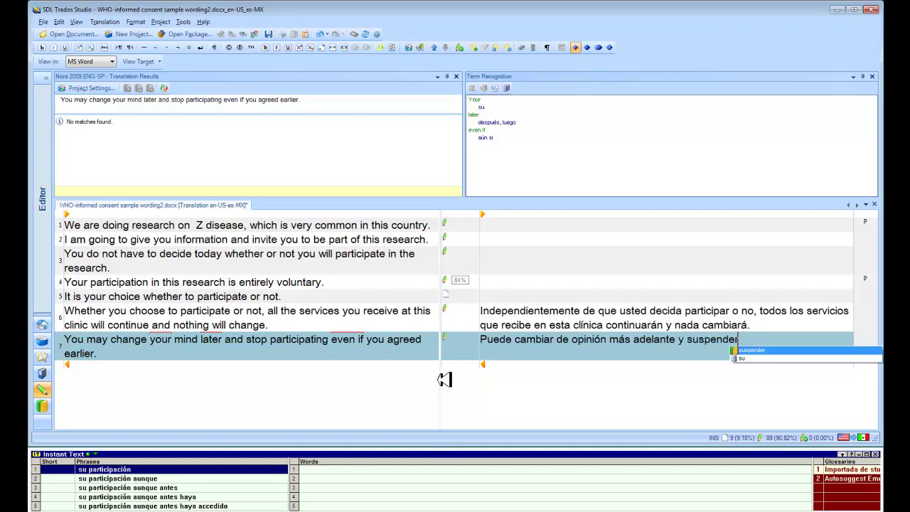
pyautogui.press('Return')
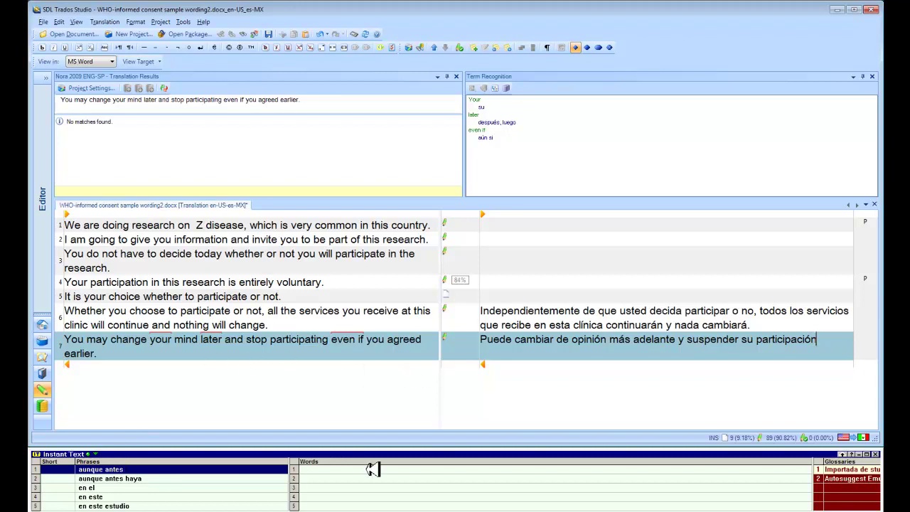
# Extend the segment 7 translation with the Instant Text phrases "aunque antes", "haya accedido" and "a hacerlo"
pyautogui.doubleClick(153, 469)
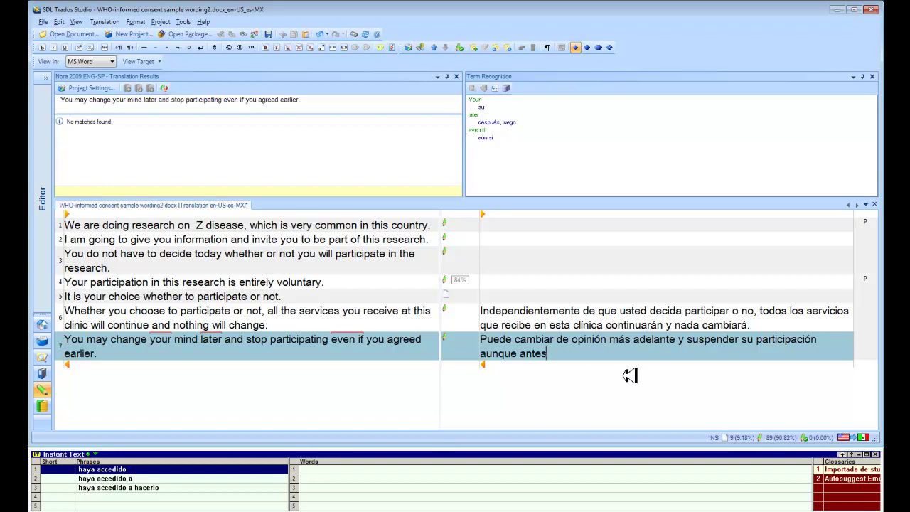
pyautogui.press('Return')
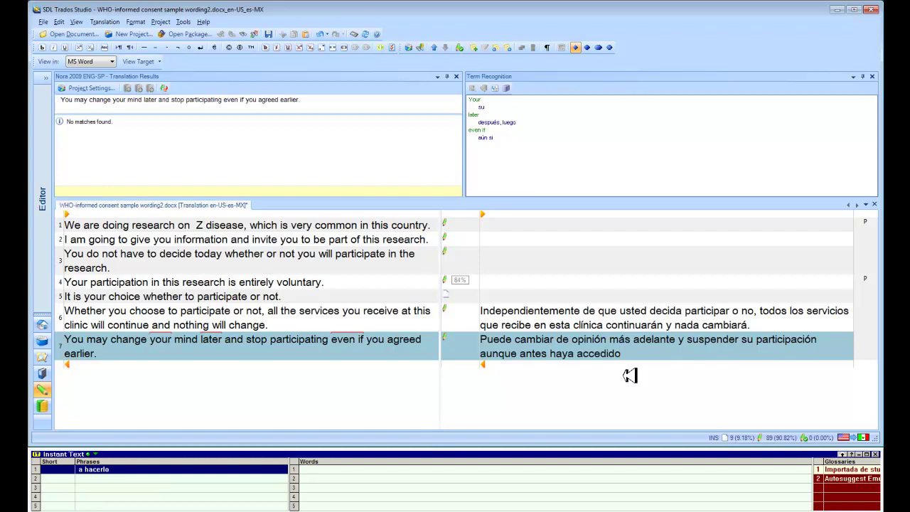
pyautogui.press('Return')
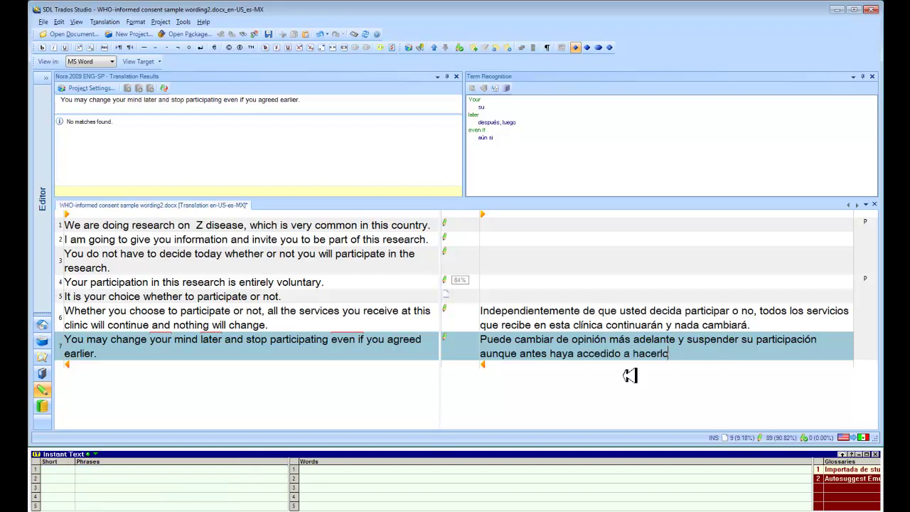
# Replace "hacerlo" at the end of segment 7 with the Instant Text word "participar" and finish the sentence with a period
pyautogui.hotkey('ctrl', 'shift', 'Left')
pyautogui.press('BackSpace')
pyautogui.write('parpar')
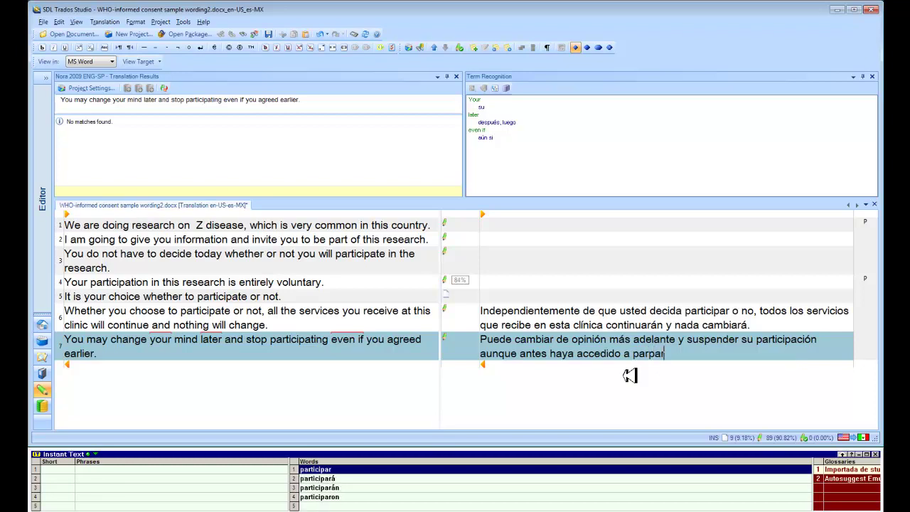
pyautogui.doubleClick(328, 471)
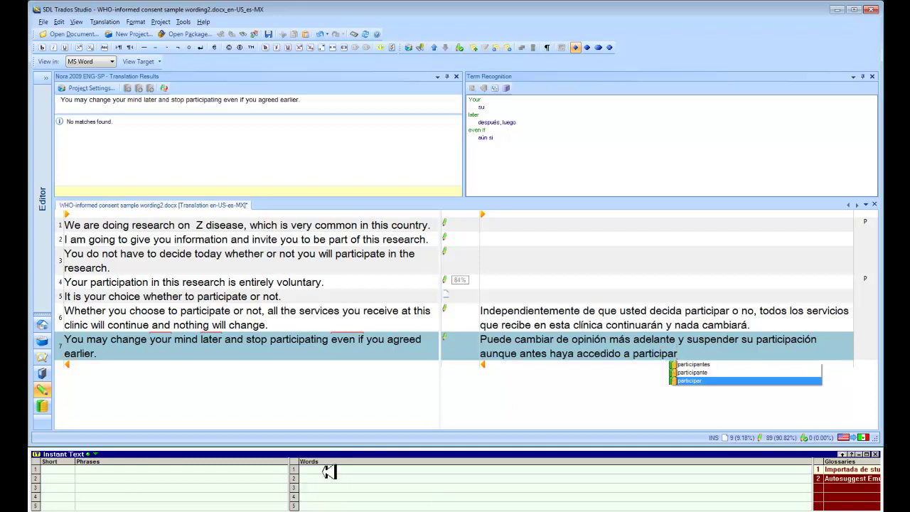
pyautogui.write('.')
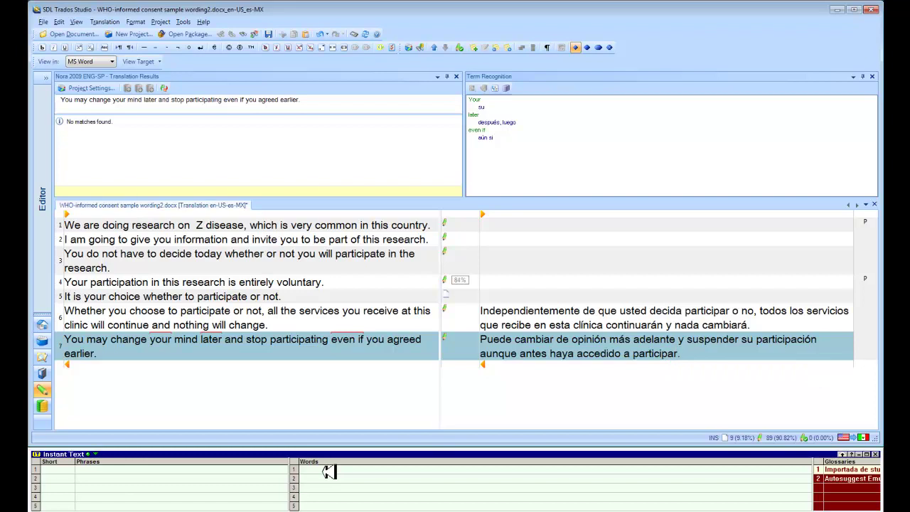
# Add "aunque antes haya accedido a participar" from segment 7 to the Instant Text glossary, removing the suggested short form "aahaap"
pyautogui.hotkey('ctrl', 'shift', 'Left')
pyautogui.hotkey('ctrl', 'shift', 'Left')
pyautogui.hotkey('ctrl', 'shift', 'Left')
pyautogui.hotkey('ctrl', 'shift', 'Left')
pyautogui.hotkey('ctrl', 'shift', 'Left')
pyautogui.hotkey('ctrl', 'shift', 'Left')
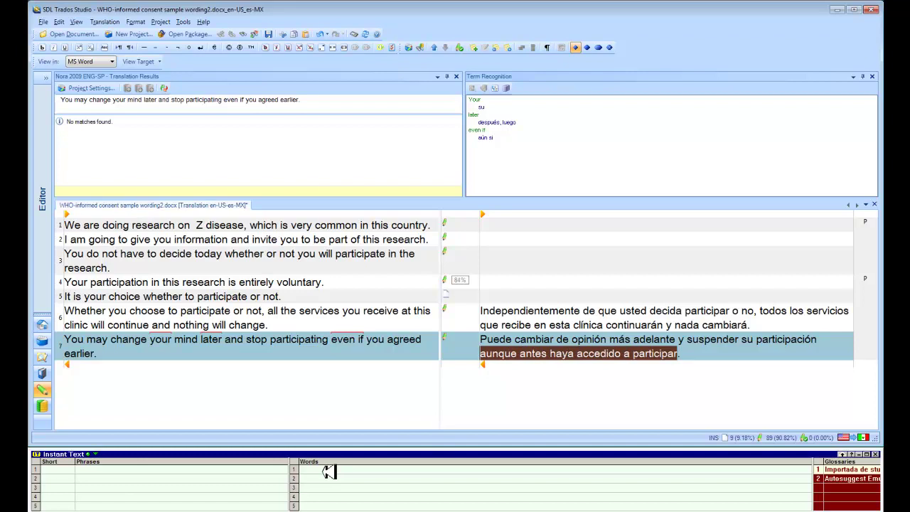
pyautogui.hotkey('ctrl', 'alt', 'a')
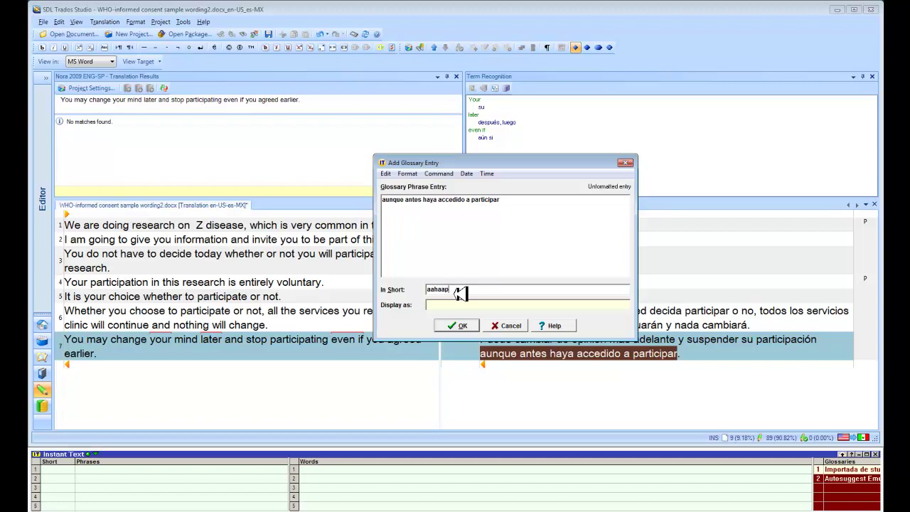
pyautogui.press('BackSpace')
pyautogui.press('BackSpace')
pyautogui.press('BackSpace')
pyautogui.press('BackSpace')
pyautogui.press('BackSpace')
pyautogui.click(461, 325)
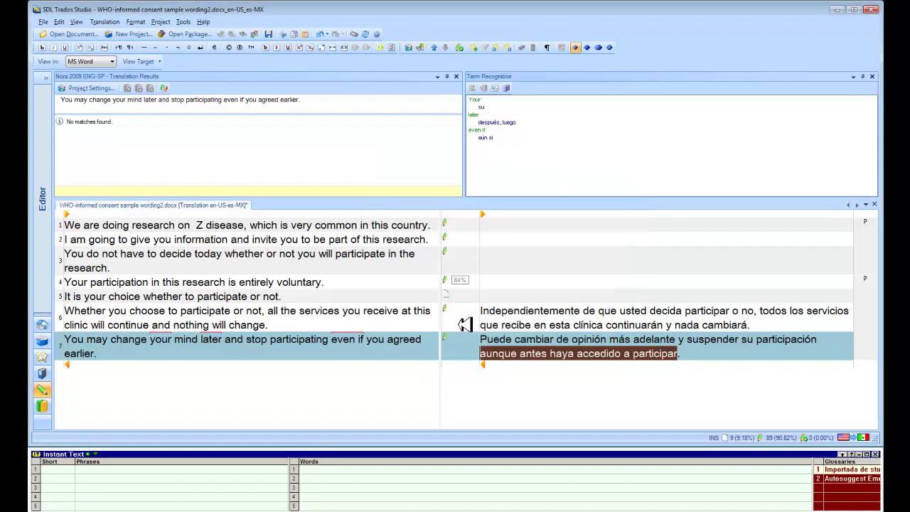
# Delete "aunque antes haya accedido a participar" from the segment 7 translation, keeping the final period
pyautogui.press('End')
pyautogui.hotkey('ctrl', 'shift', 'Left')
pyautogui.hotkey('ctrl', 'shift', 'Left')
pyautogui.hotkey('ctrl', 'shift', 'Left')
pyautogui.hotkey('ctrl', 'shift', 'Left')
pyautogui.hotkey('ctrl', 'shift', 'Left')
pyautogui.hotkey('ctrl', 'shift', 'Left')
pyautogui.hotkey('ctrl', 'shift', 'Left')
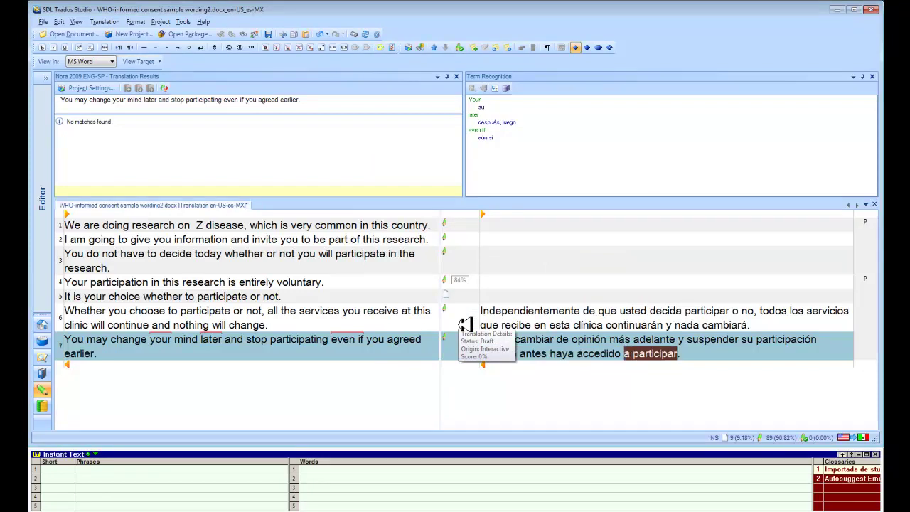
pyautogui.press('Delete')
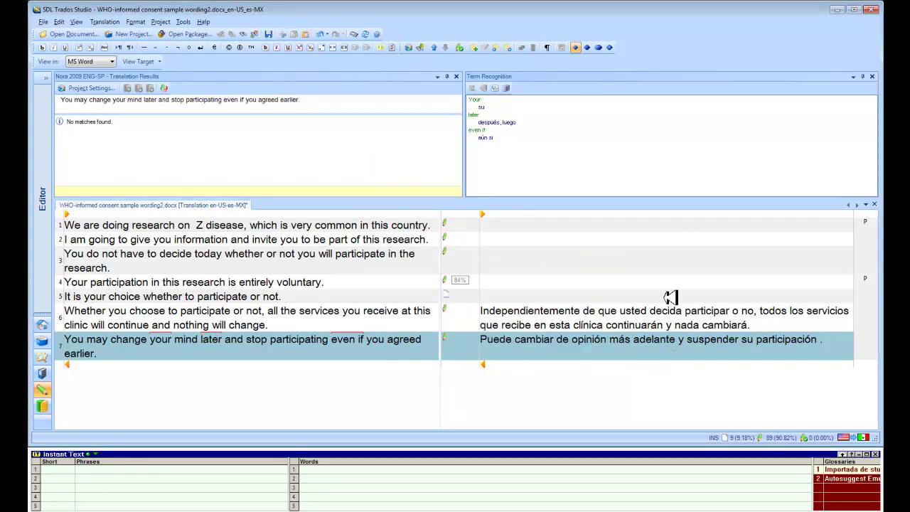
# Reinsert "aunque antes haya accedido a participar" before the final period of segment 7 by expanding the abbreviation "aqts"
pyautogui.write('aq')
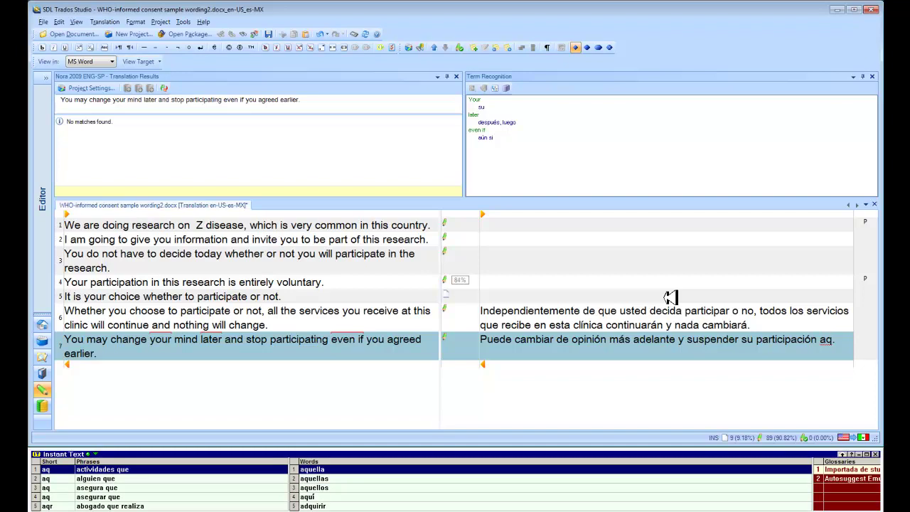
pyautogui.write('ts')
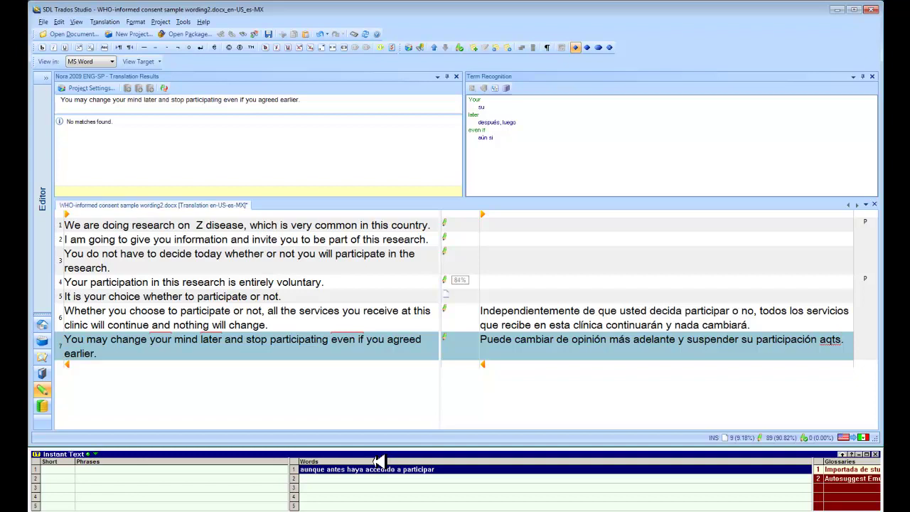
pyautogui.press('Return')
pyautogui.write('accedido a participar.')
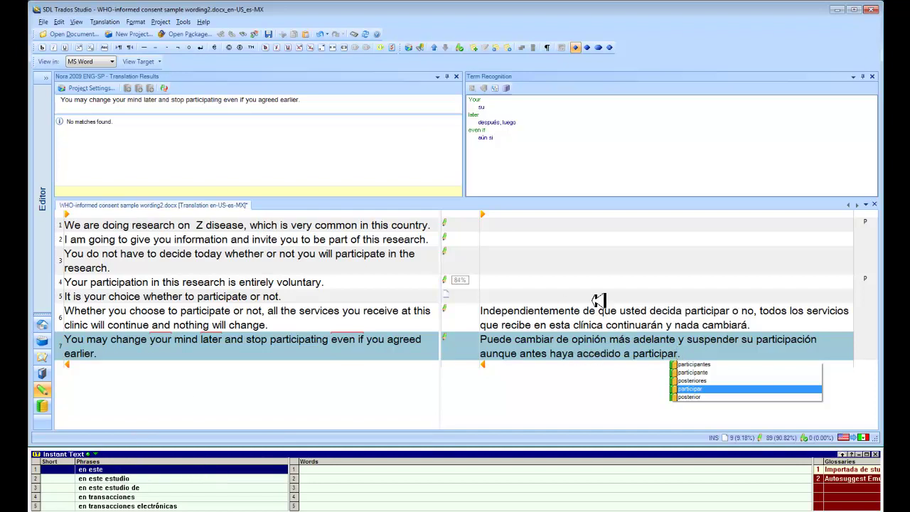
pyautogui.click(645, 353)
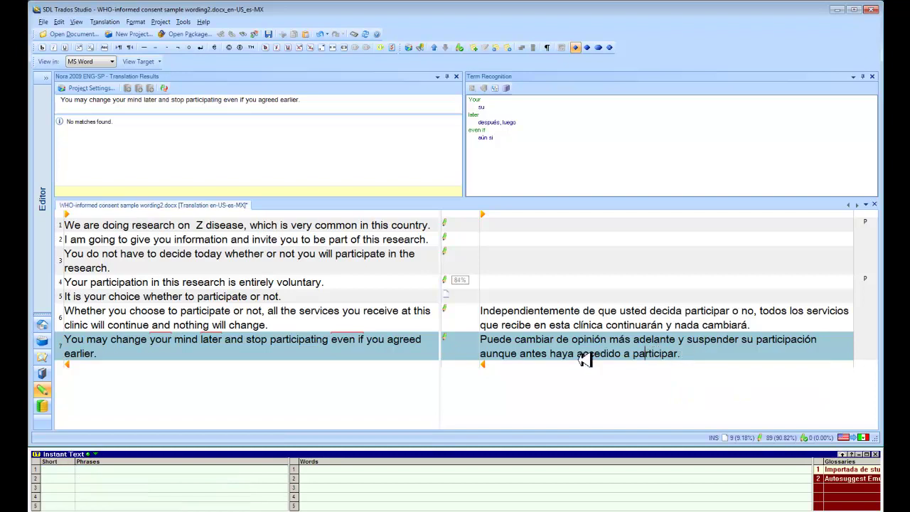